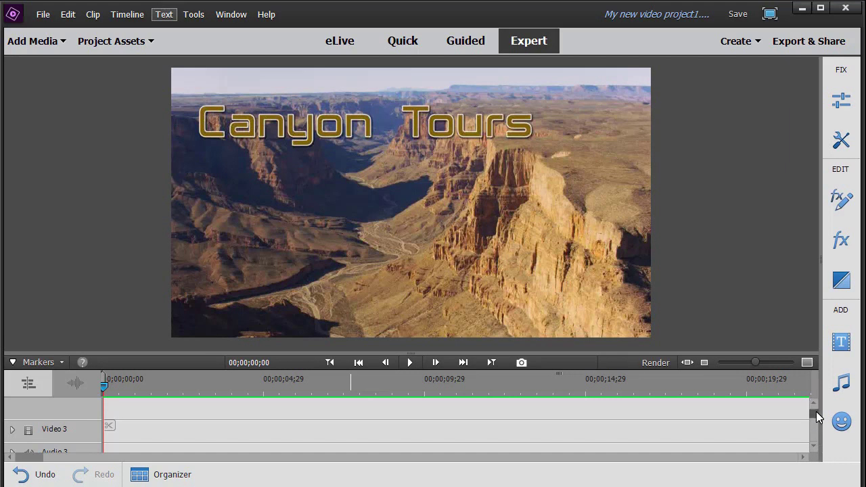
Preview the Canyon Tours opening, then move the playhead back to about 00;00;01;21.
left_click_drag(813, 411, 815, 426)
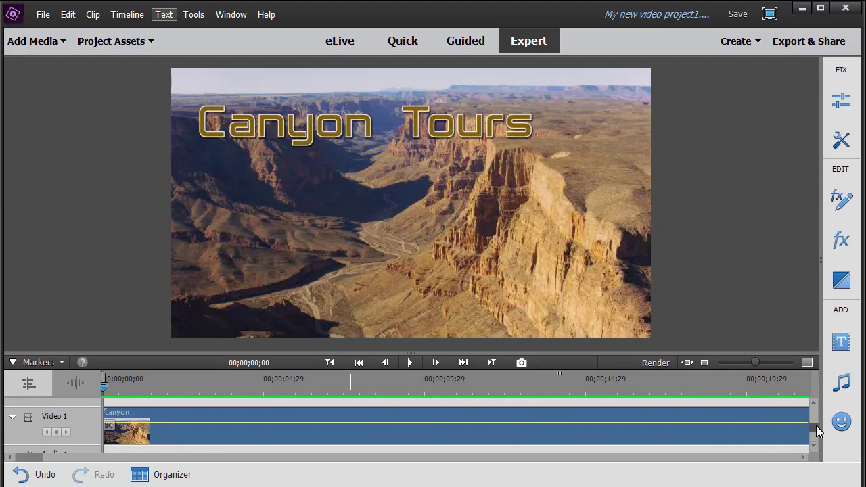
left_click_drag(816, 425, 817, 419)
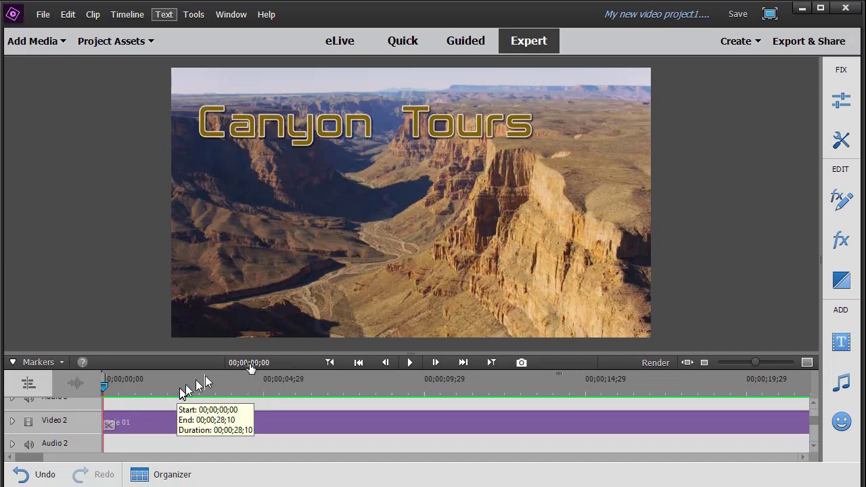
left_click(413, 362)
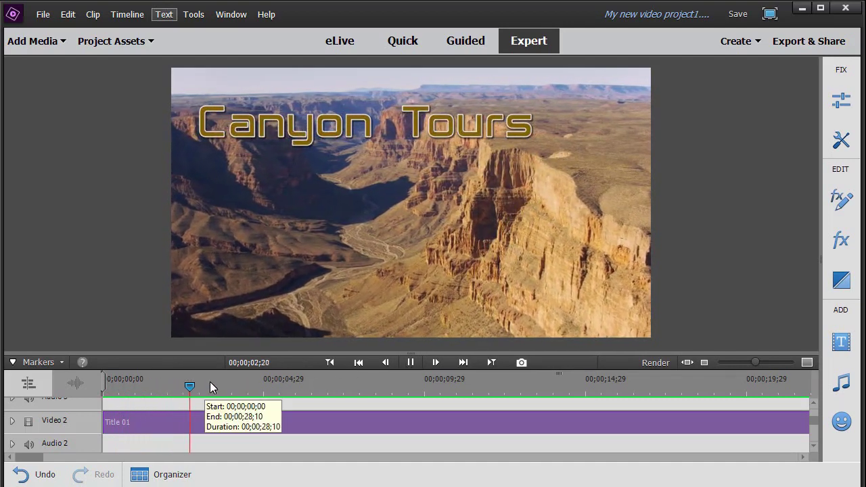
left_click(409, 362)
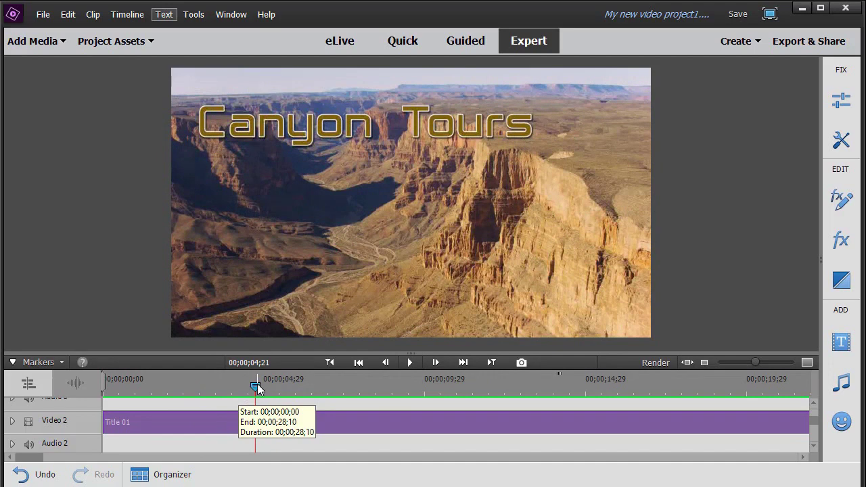
left_click_drag(255, 386, 211, 390)
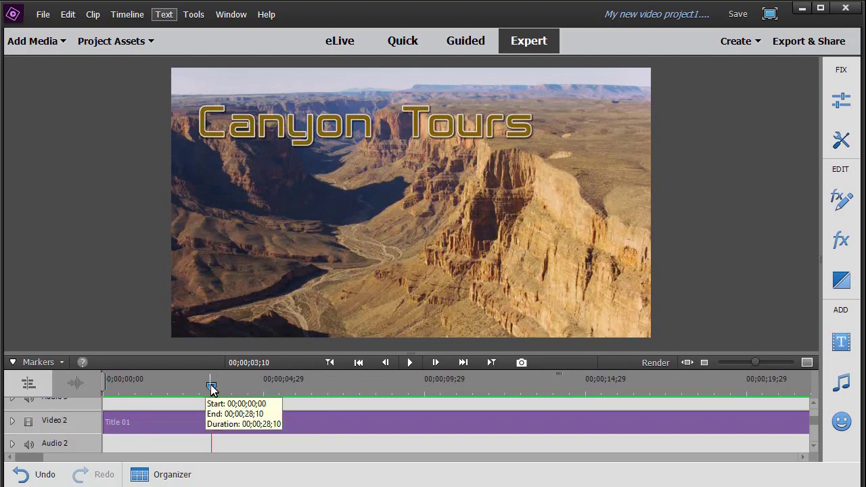
left_click_drag(211, 386, 151, 391)
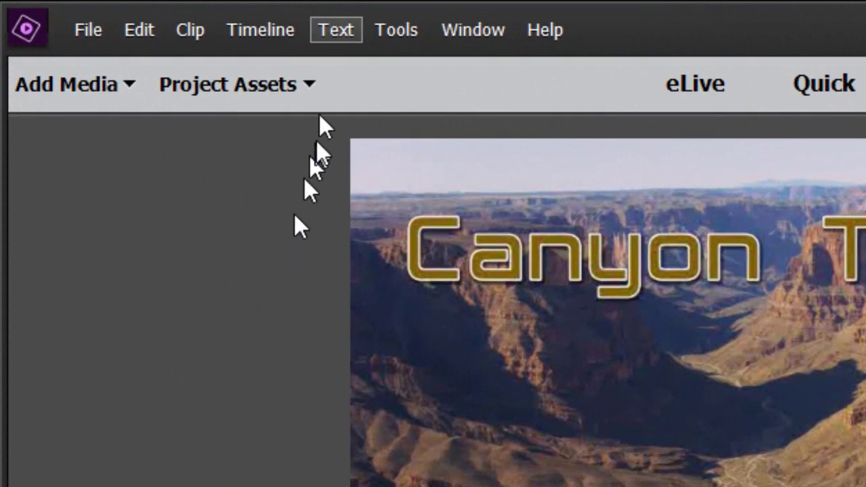
Add a new Default Text title over the canyon clip.
left_click(352, 32)
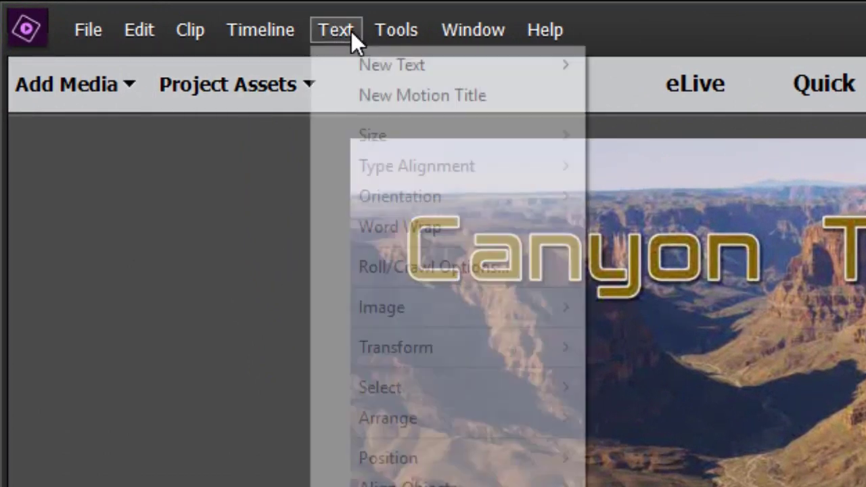
mouse_move(389, 66)
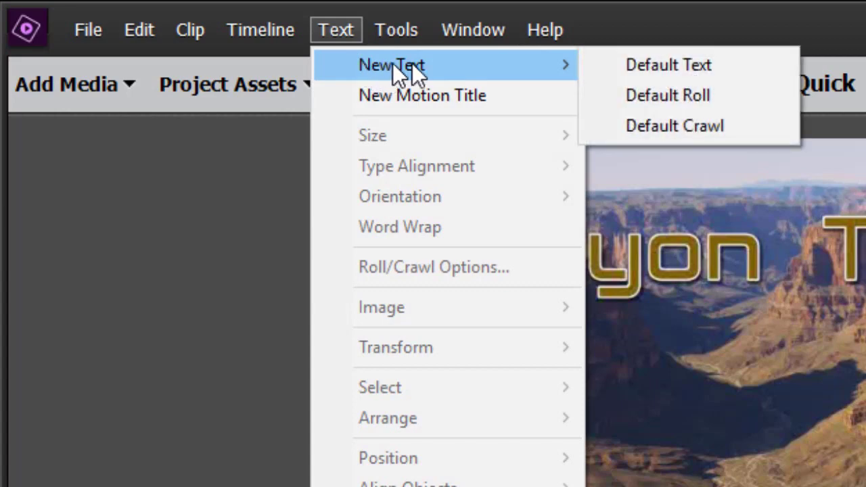
left_click(652, 68)
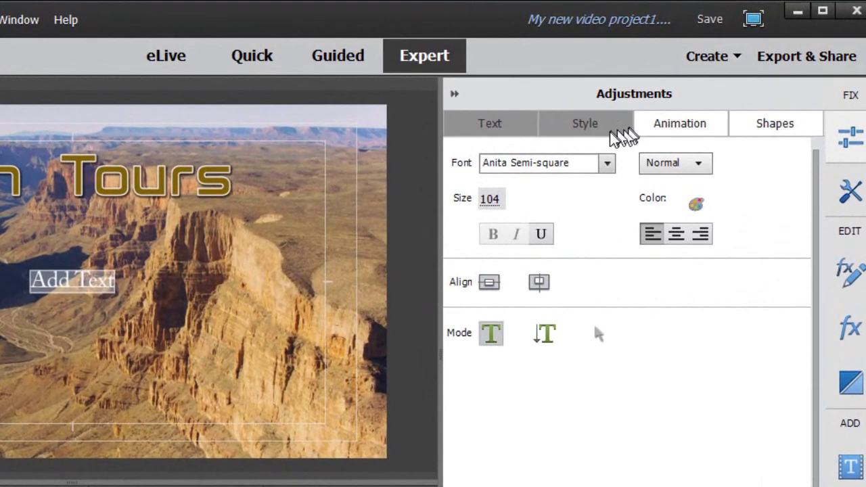
Apply the Bell Gothic Black 70 style and enlarge the text size to 131.
left_click(607, 128)
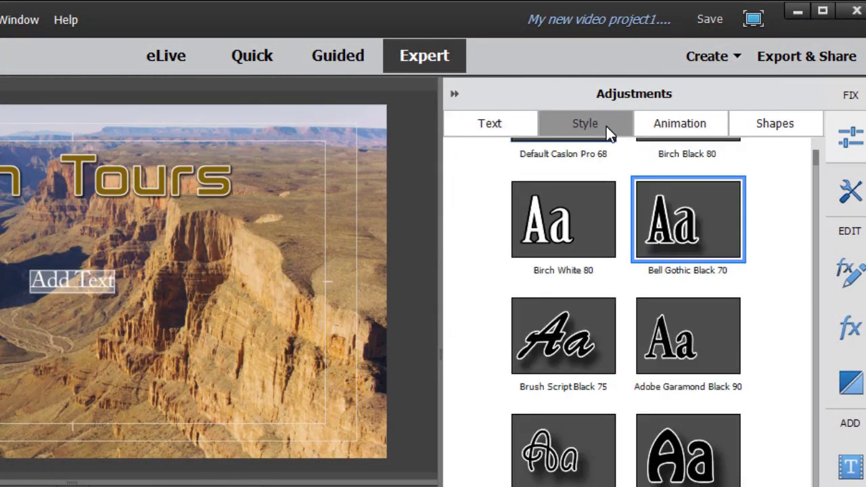
left_click(686, 233)
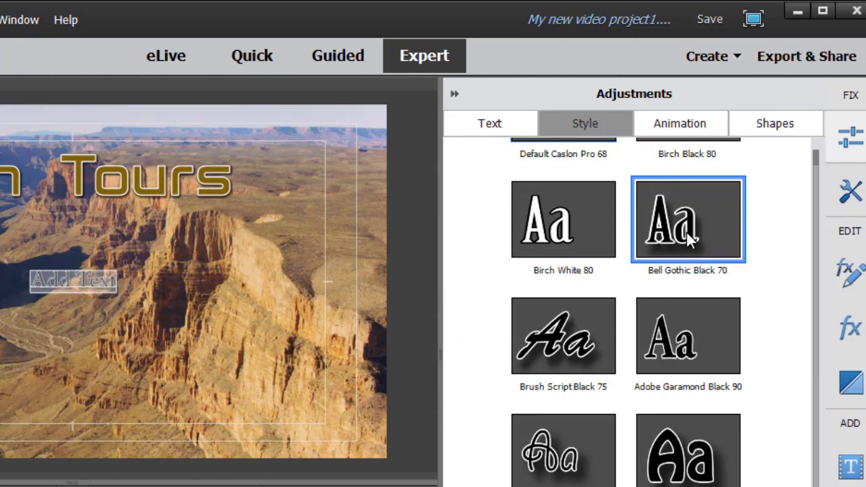
left_click(506, 130)
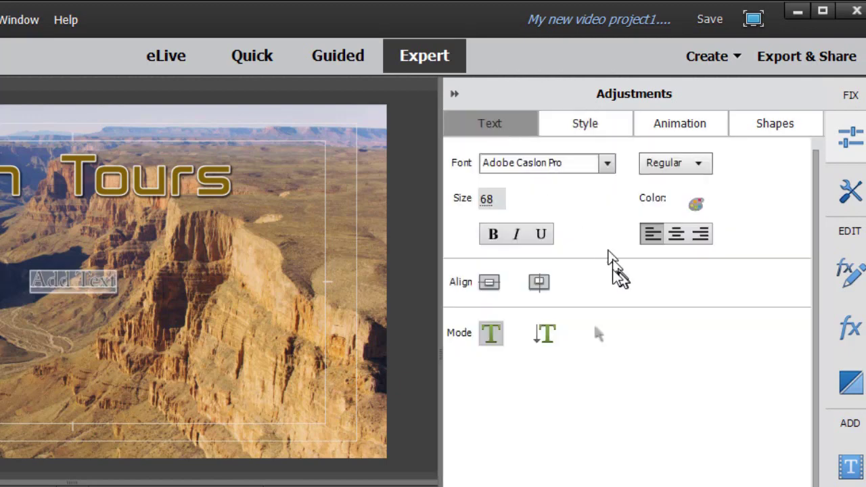
left_click_drag(485, 200, 528, 200)
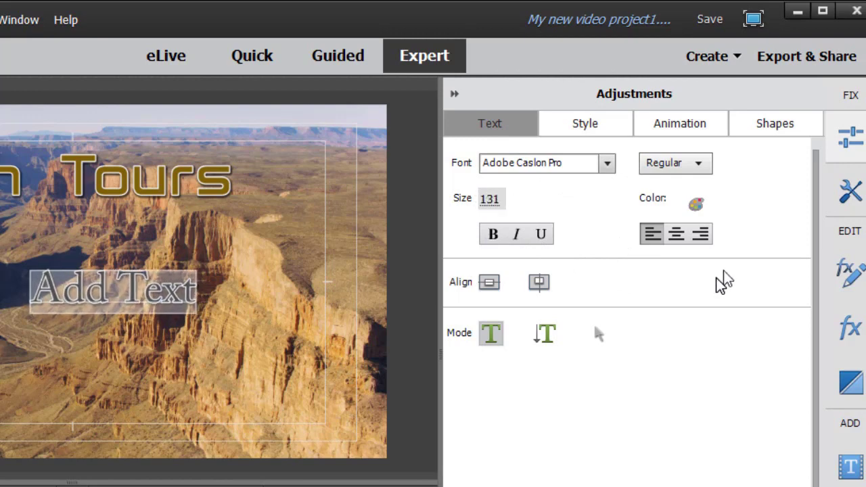
Color the title orange (R181 G101 B22) with a white stroke of weight 27.
left_click(696, 207)
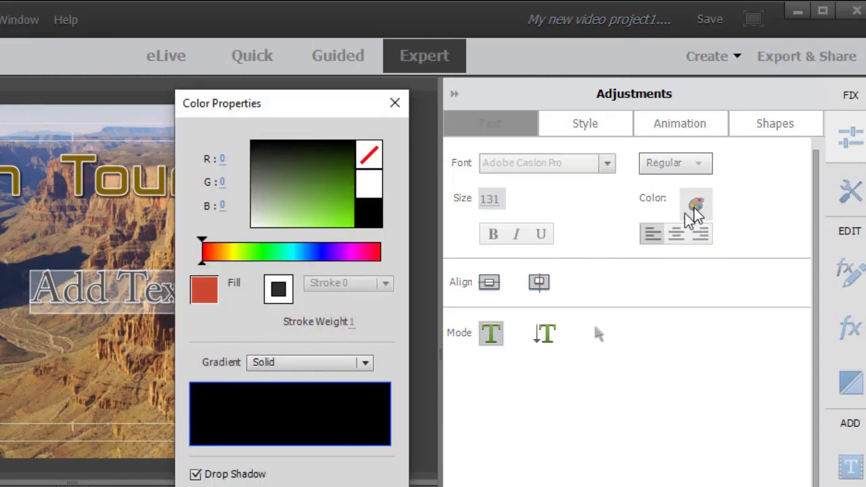
left_click(216, 253)
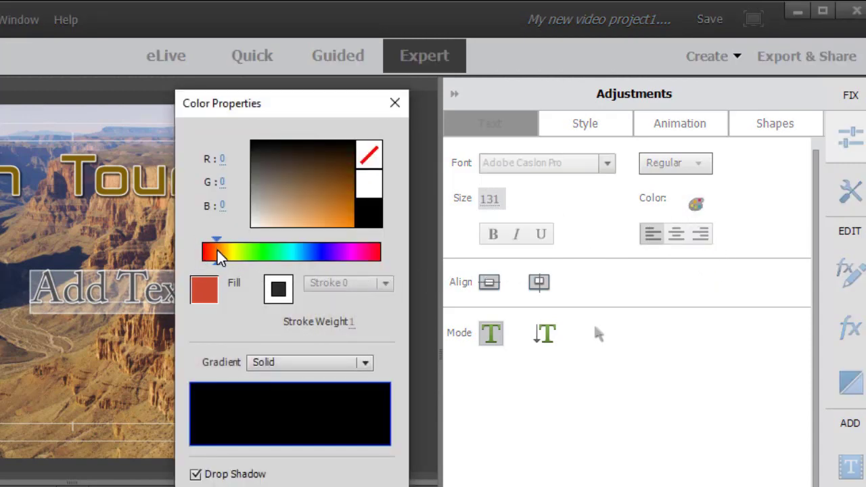
left_click(341, 201)
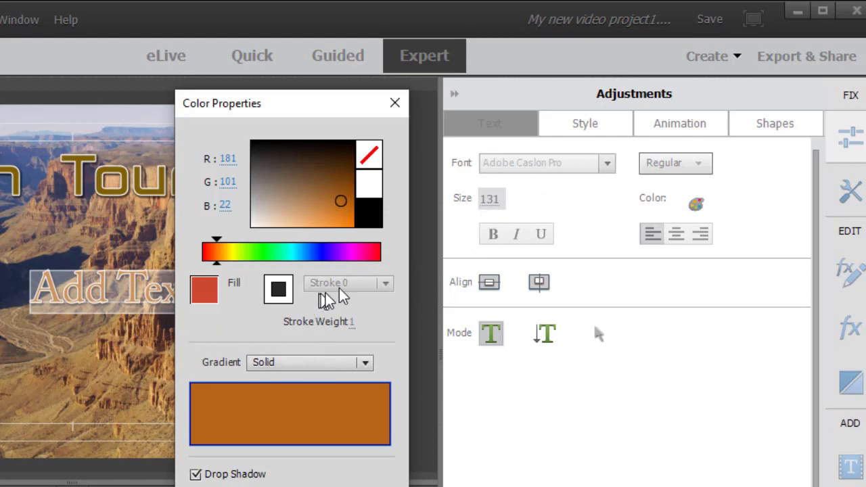
left_click(278, 289)
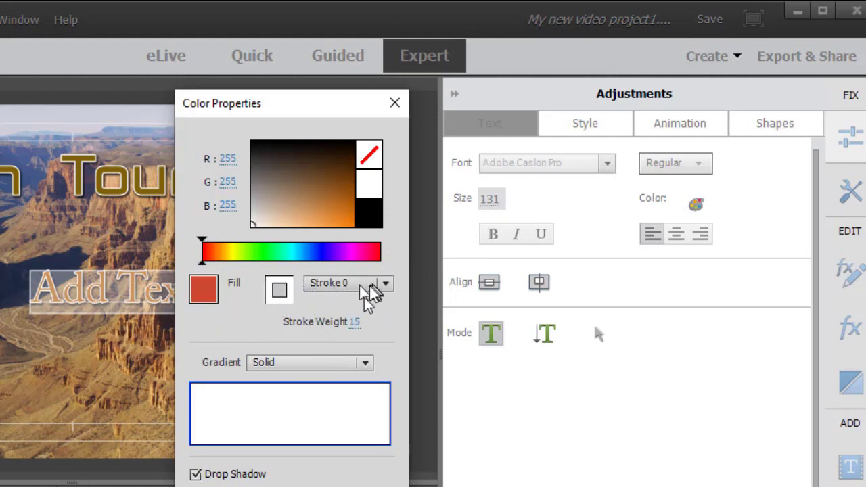
left_click_drag(354, 325, 372, 322)
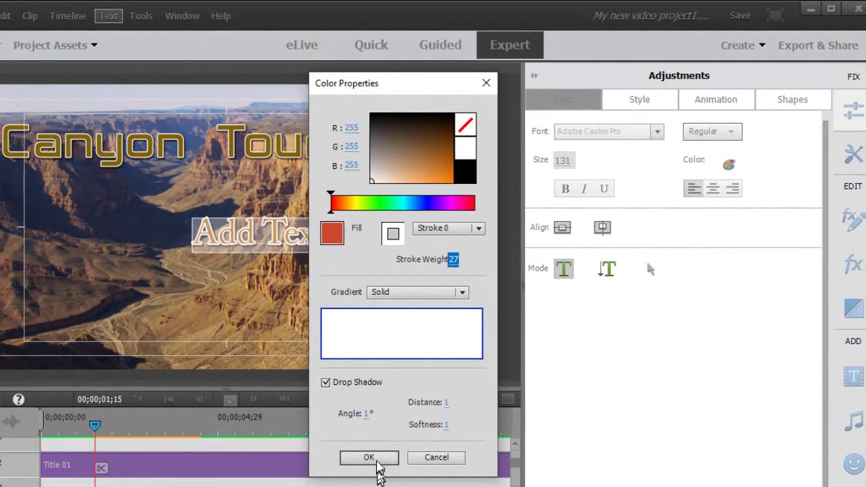
left_click(376, 458)
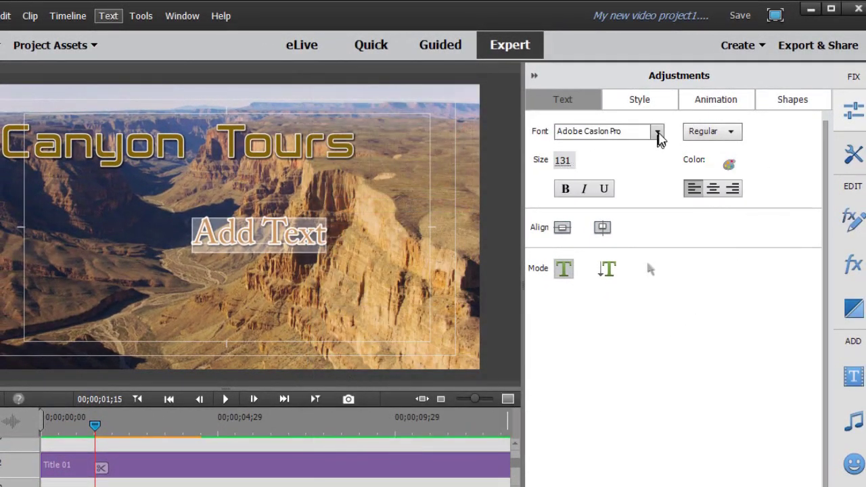
Change the second title's font to Berlin Sans FB Demi Bold.
left_click(657, 132)
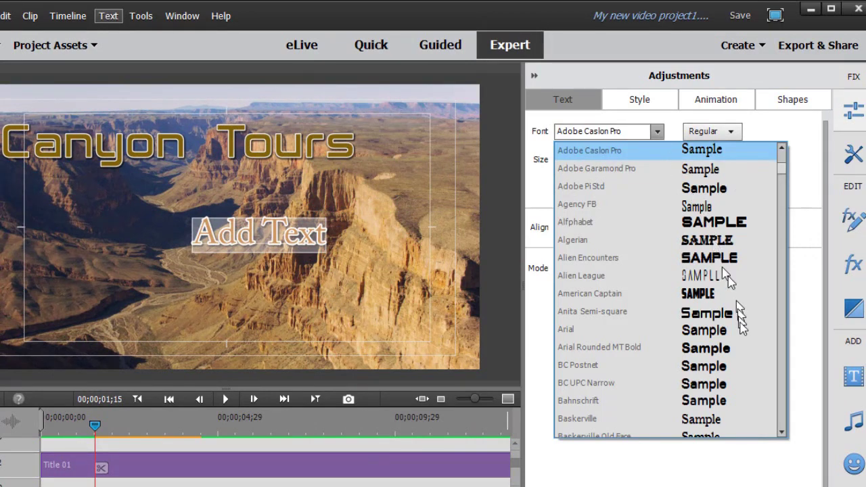
scroll(734, 368, "down", 4)
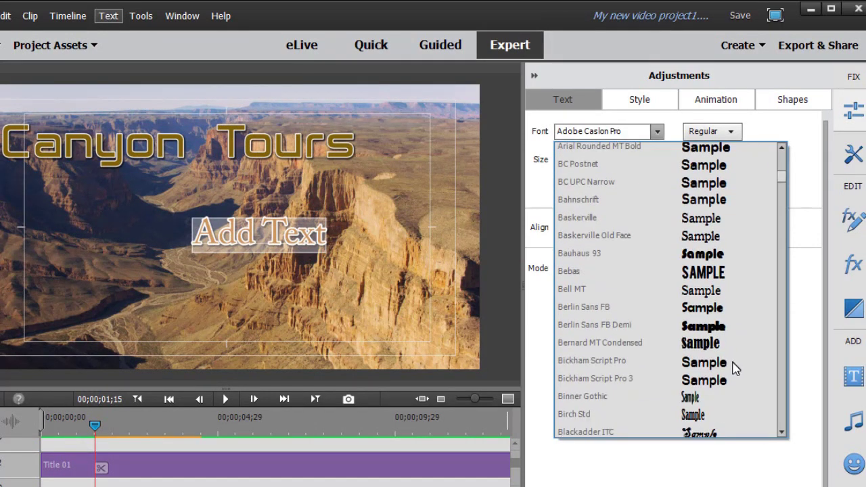
left_click(706, 329)
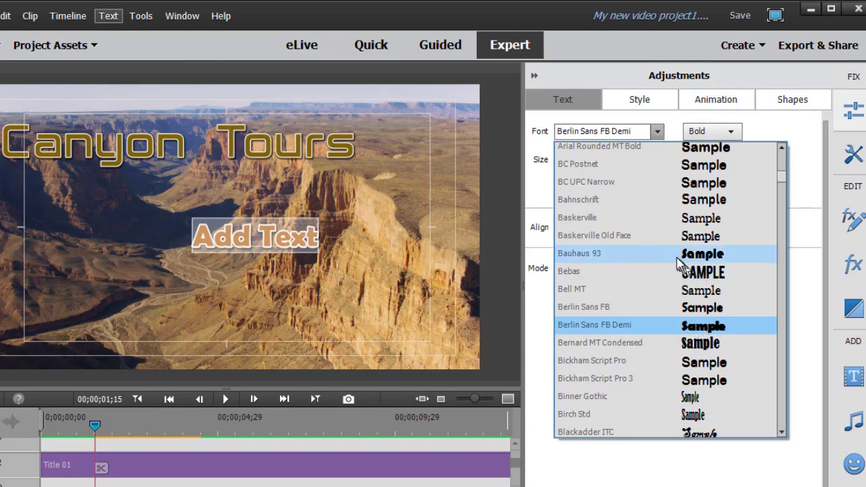
left_click(614, 473)
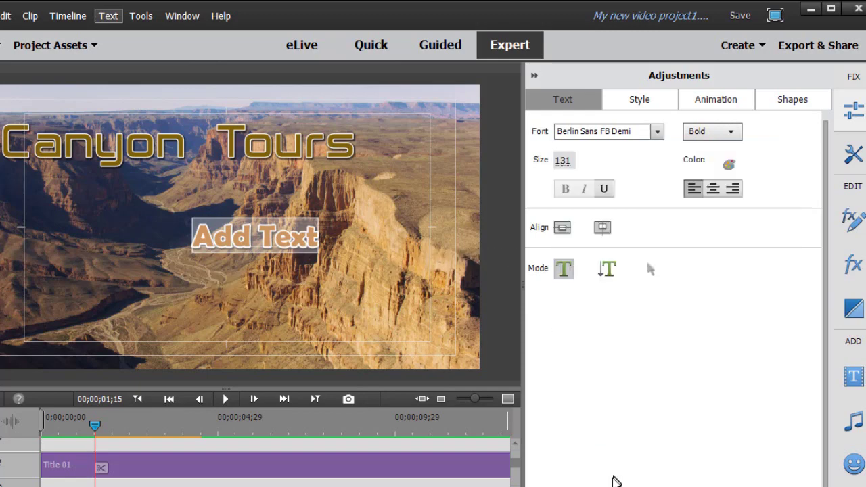
Replace the 'Add Text' wording with 'July 7-13'.
left_click(258, 237)
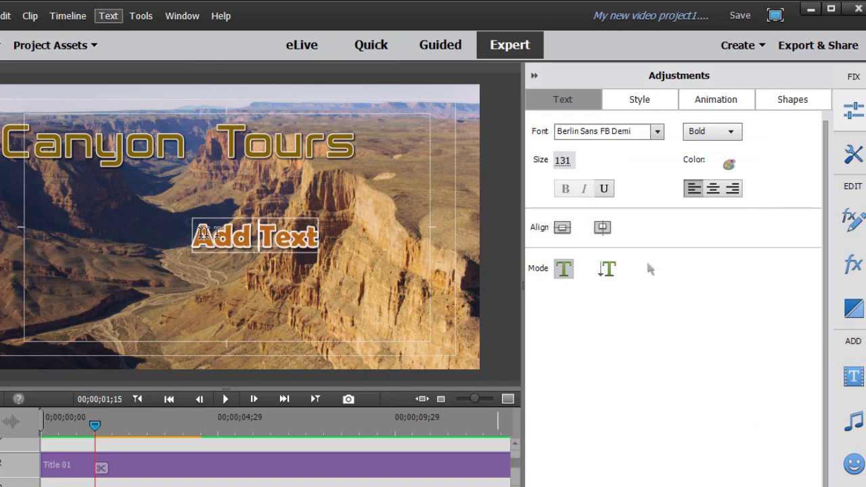
left_click_drag(200, 232, 315, 241)
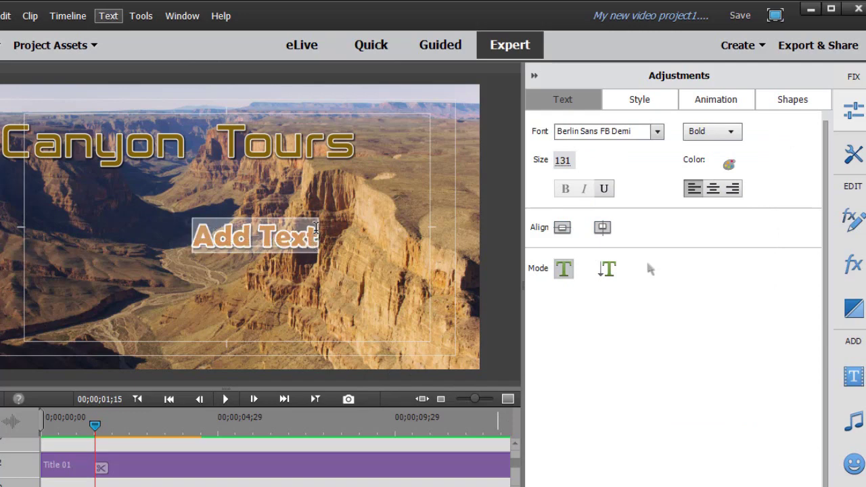
type("Julyu")
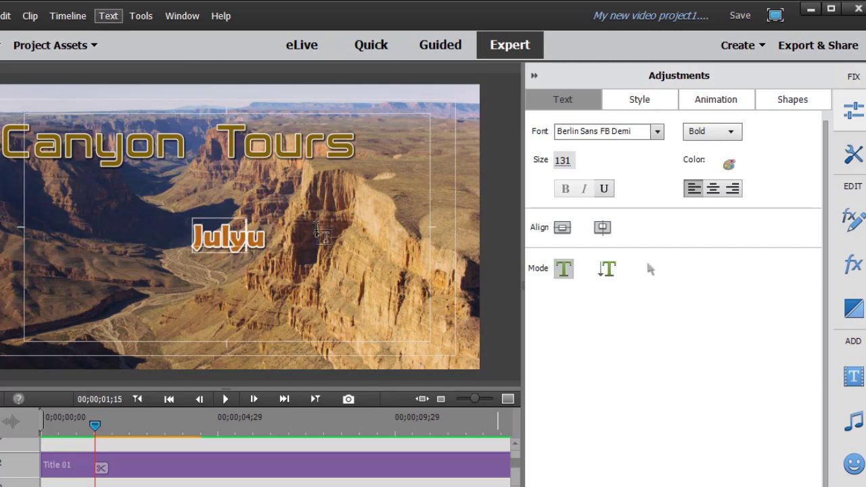
key("BackSpace")
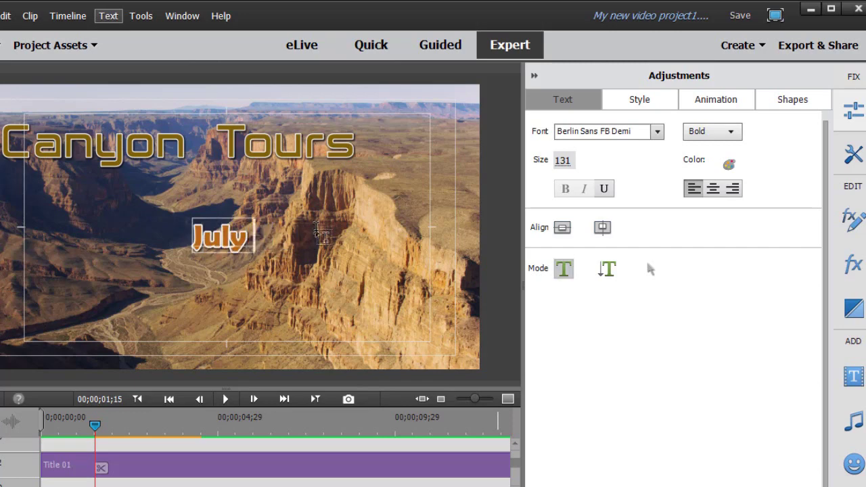
type("7-13")
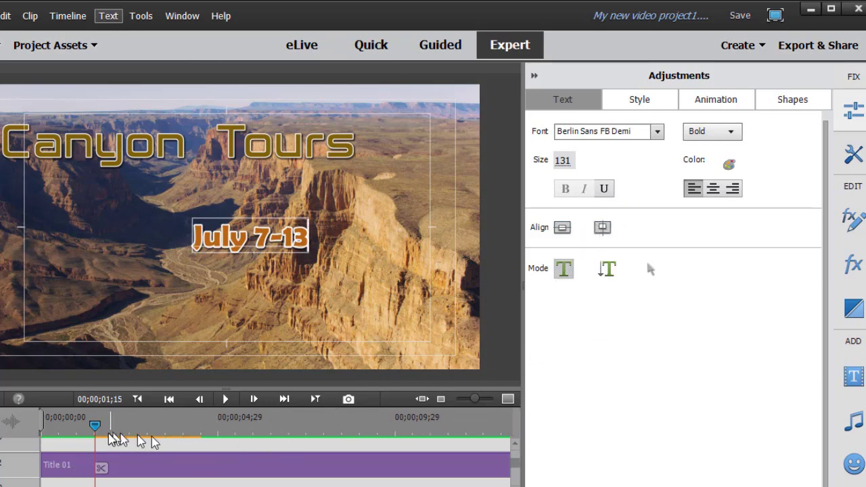
Play back from just before the date title to check how long it shows.
left_click_drag(95, 425, 79, 423)
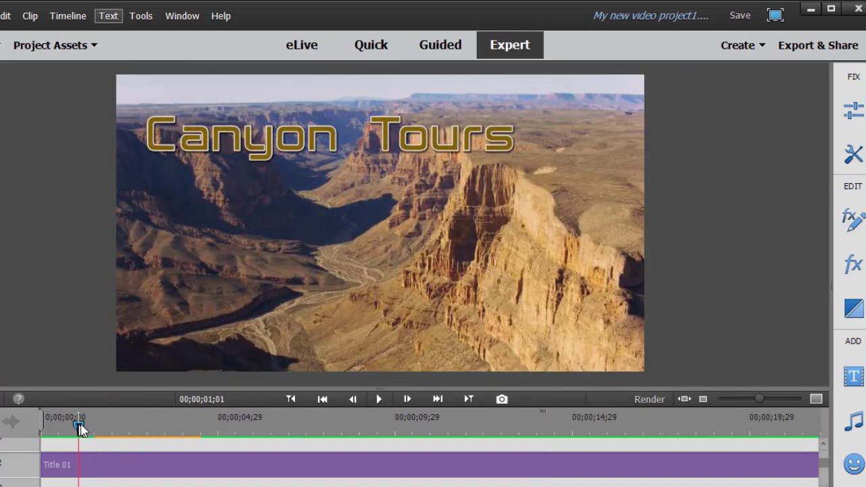
left_click(379, 400)
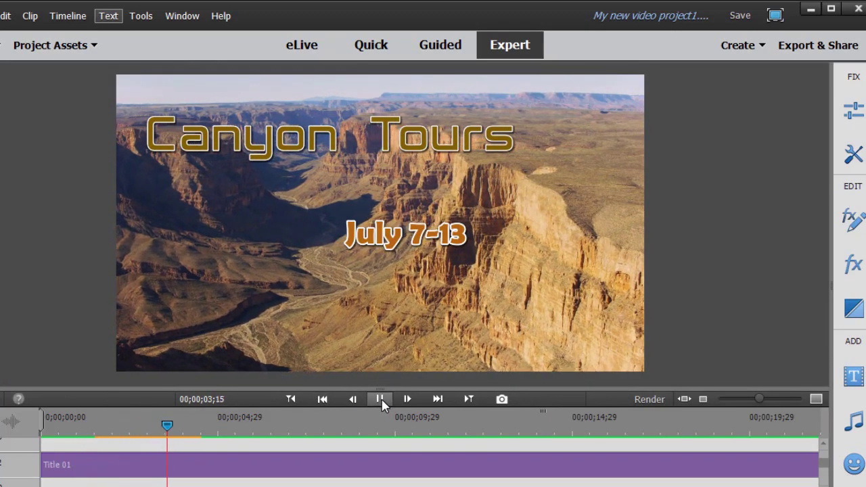
left_click(380, 399)
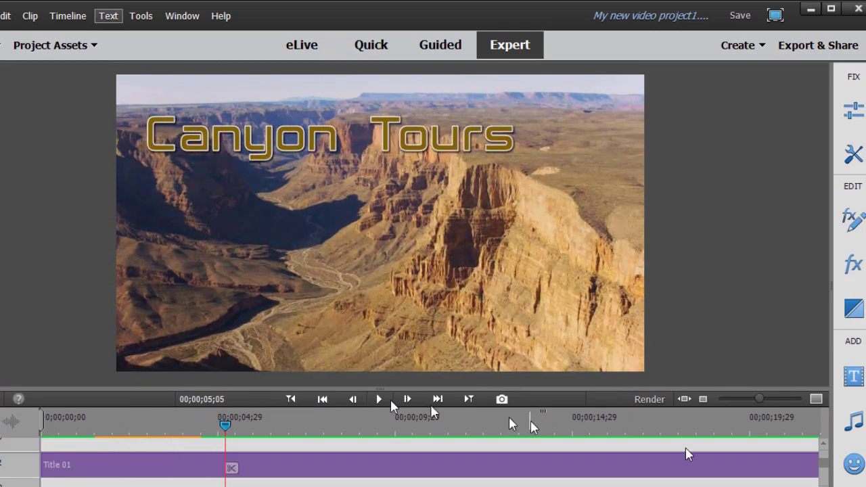
Extend the Title 07 clip by about 12 seconds, then move the playhead near its start.
scroll(826, 448, "up", 2)
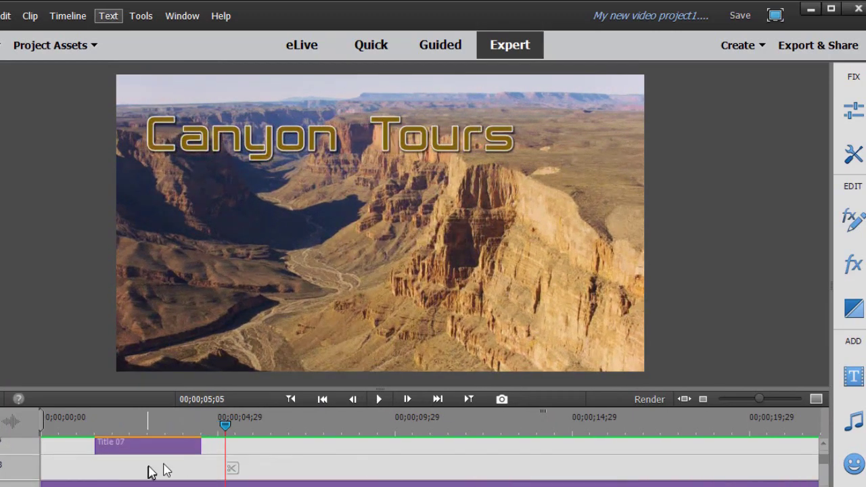
left_click_drag(200, 445, 767, 464)
left_click_drag(225, 428, 98, 446)
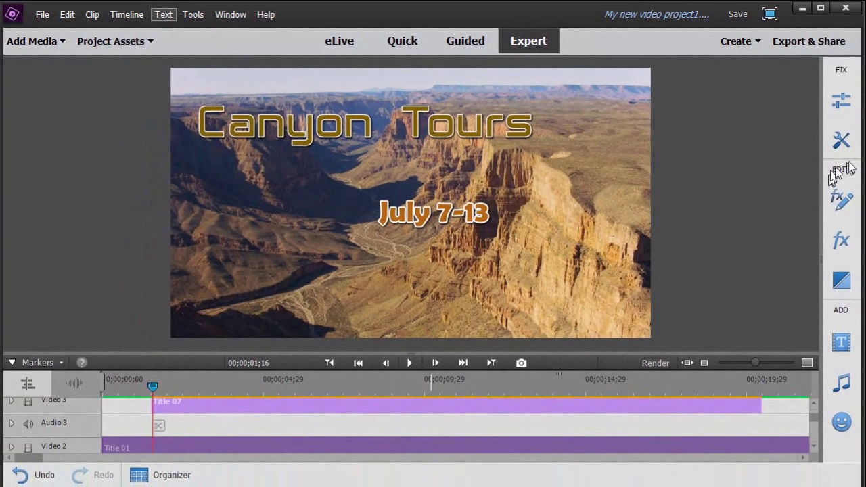
Expand the title's Motion effect and enable Scale keyframing with a 100.0 keyframe at the start.
left_click(842, 201)
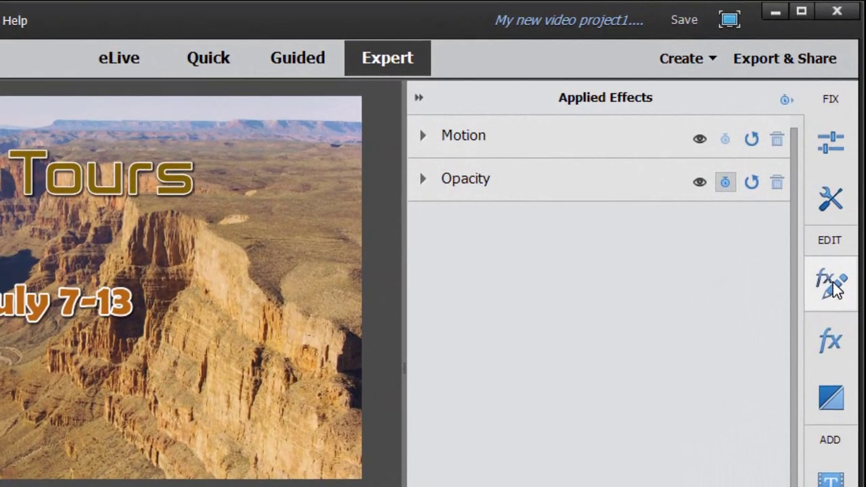
left_click(422, 136)
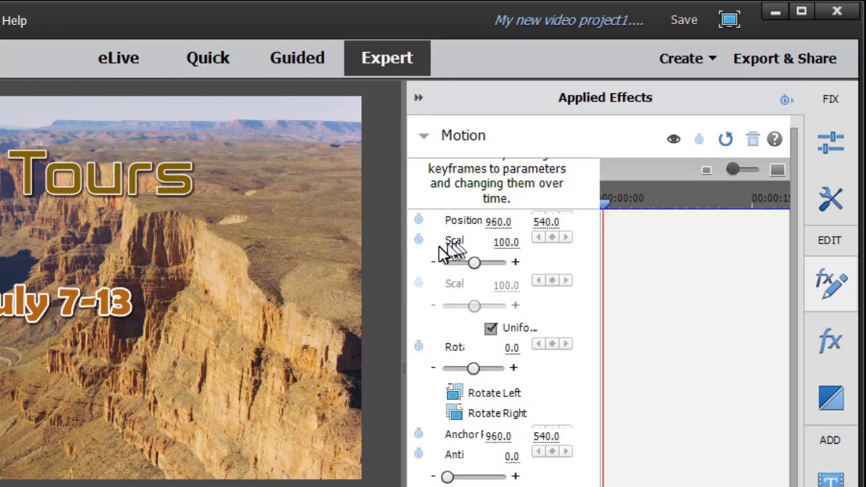
left_click_drag(405, 251, 319, 257)
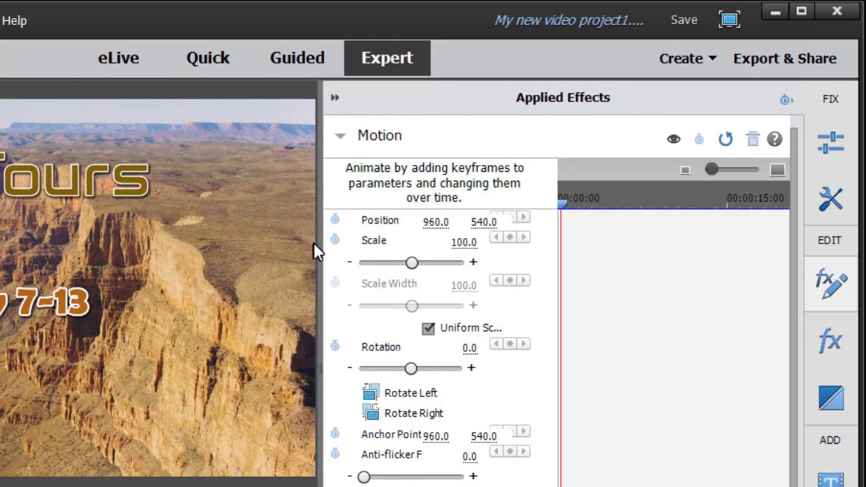
left_click(336, 239)
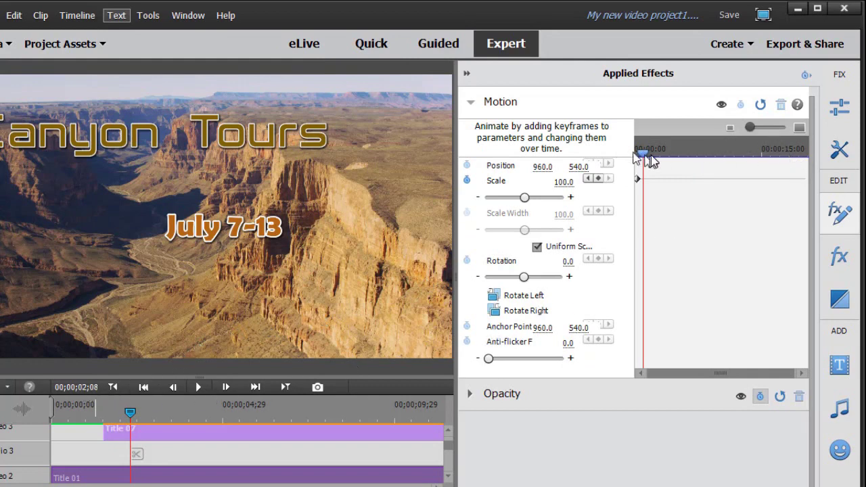
Add a Scale keyframe at about 00;00;02;22 and enlarge the title toward 129.3.
left_click_drag(644, 157, 647, 159)
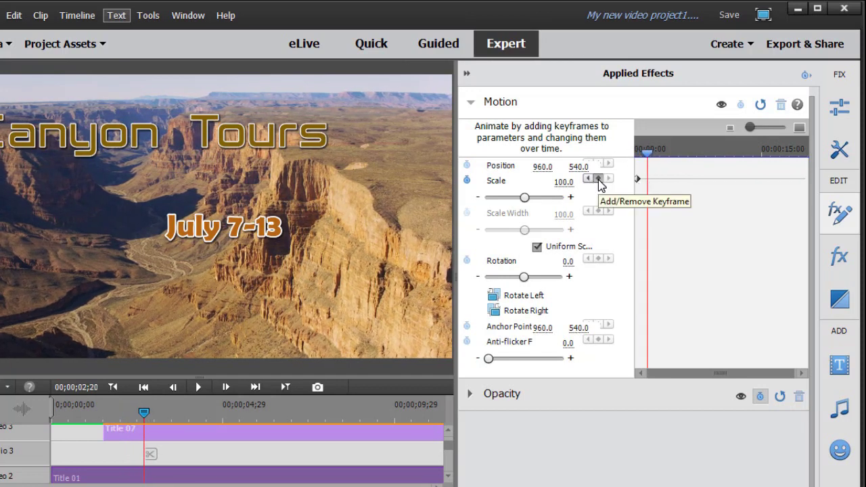
left_click(600, 181)
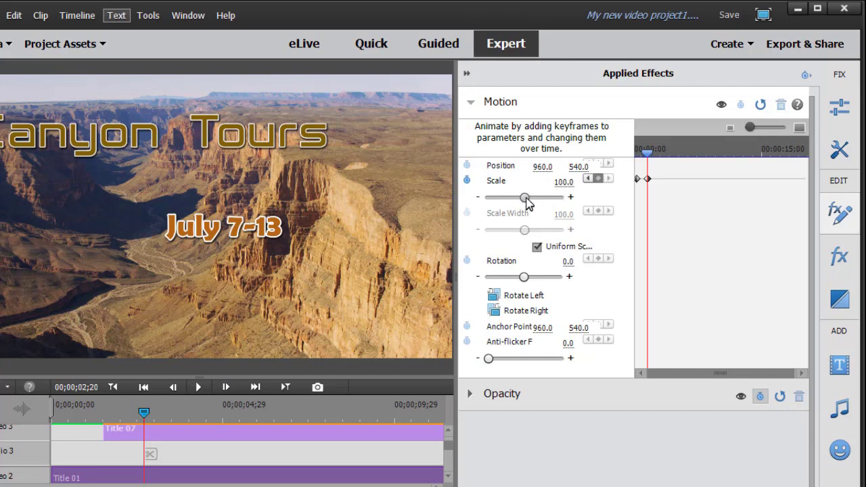
left_click_drag(526, 199, 537, 206)
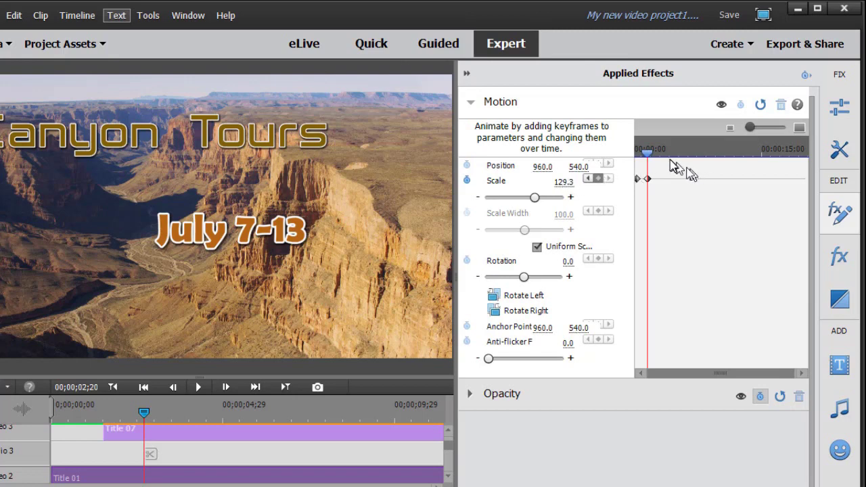
Zoom the keyframe timeline, add a holding Scale keyframe near 00;00;04;03, and move to about 00;00;04;23.
left_click_drag(649, 157, 656, 161)
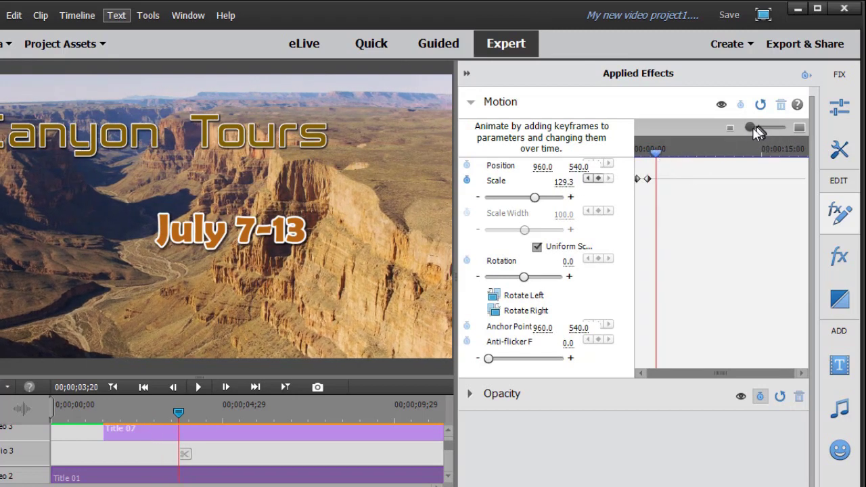
left_click_drag(752, 126, 764, 147)
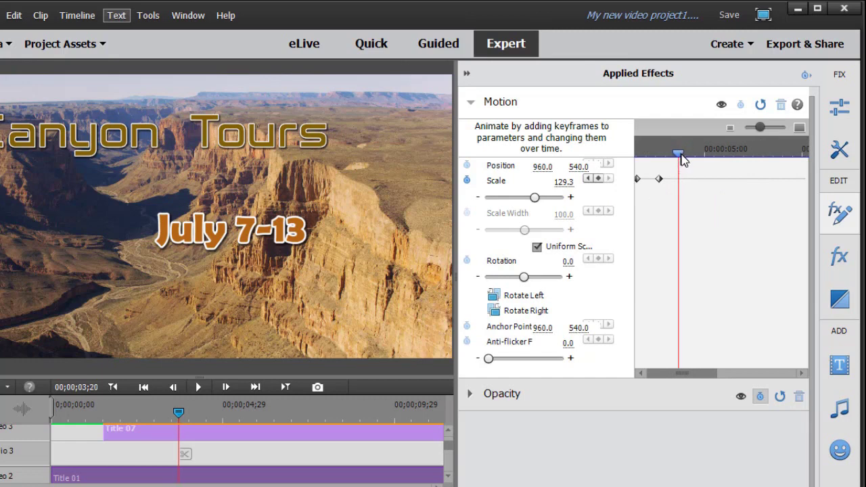
left_click_drag(681, 158, 691, 165)
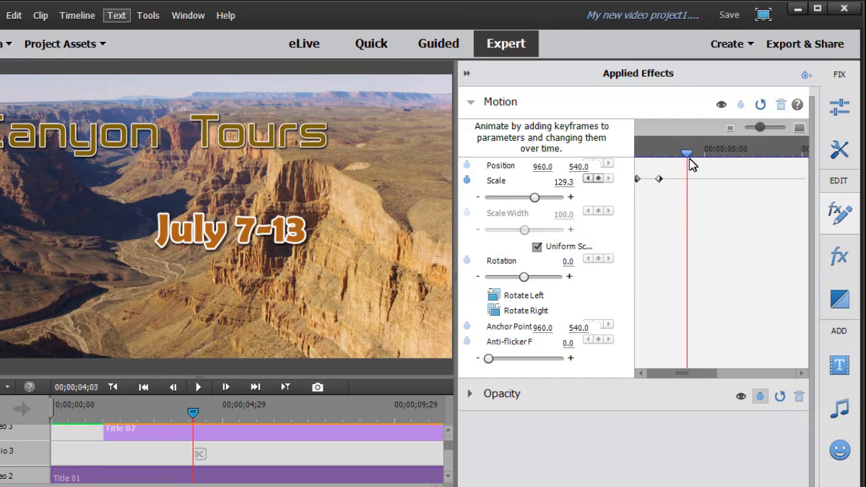
left_click(598, 180)
left_click_drag(688, 157, 702, 165)
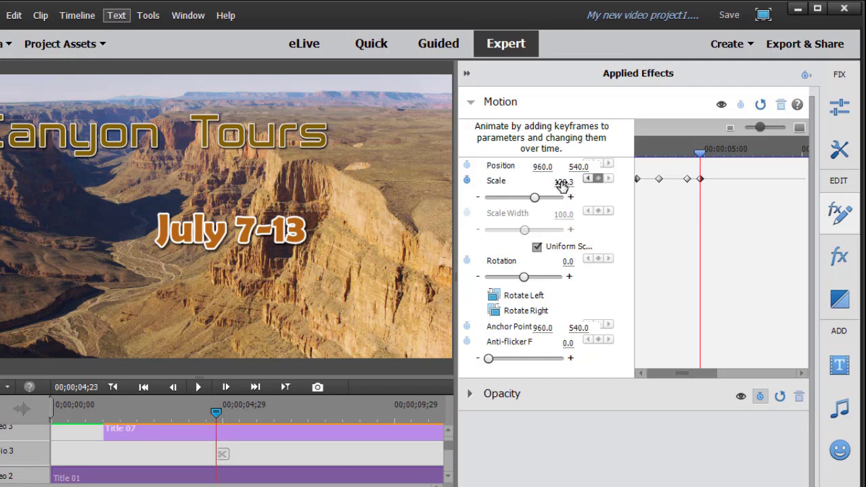
Set the final Scale keyframe to 100 and play the animation from the first keyframe.
type("100")
key("Return")
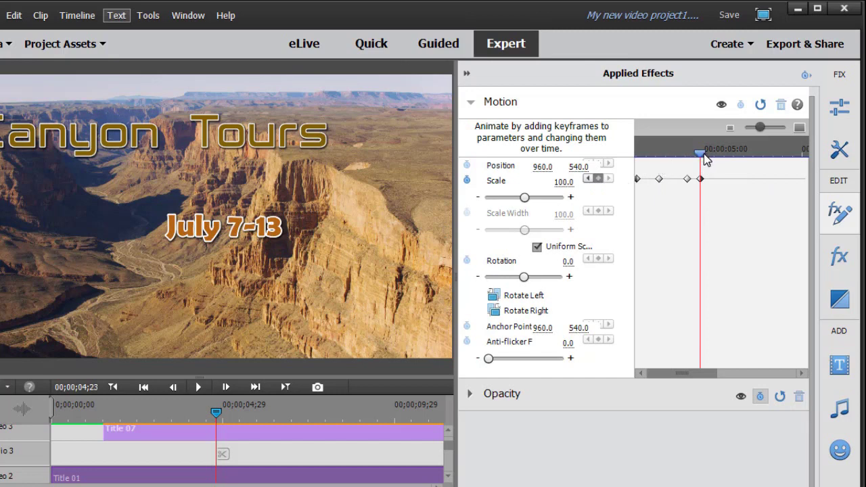
left_click_drag(700, 158, 621, 166)
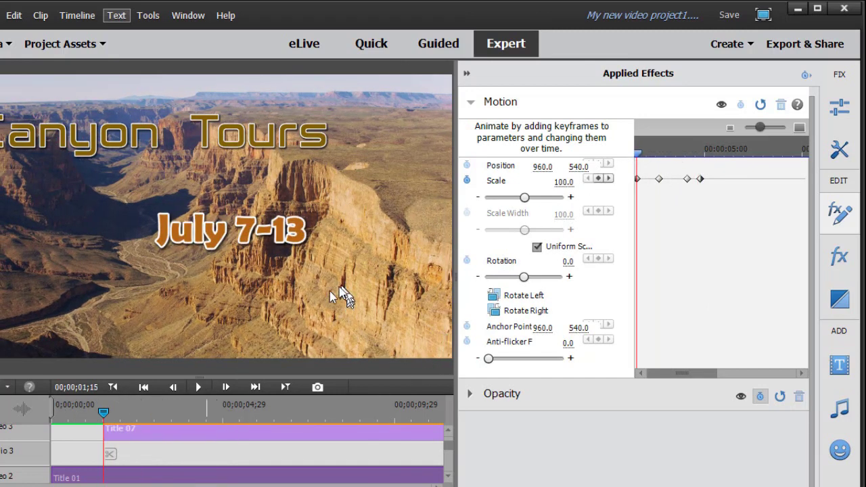
left_click(200, 388)
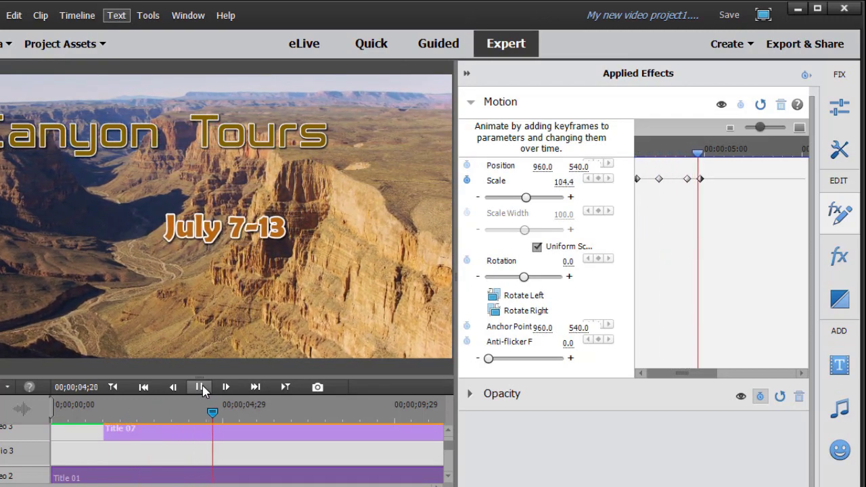
left_click(200, 388)
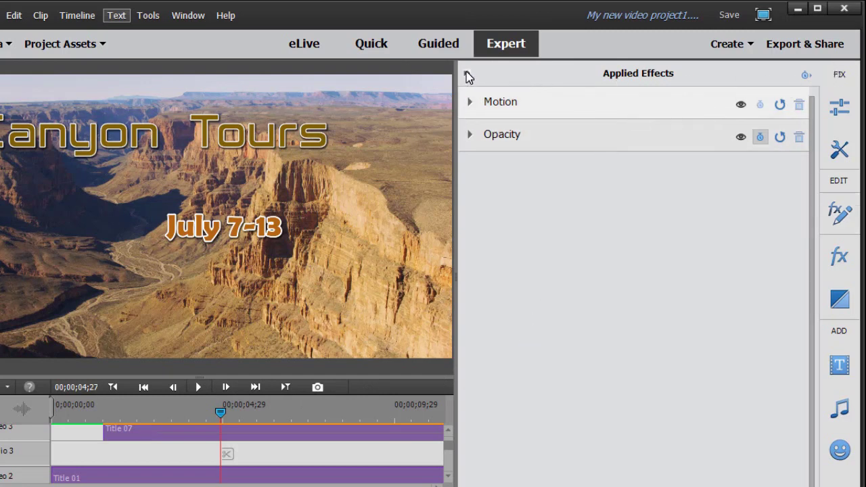
Hide Applied Effects, play the title animation in the full preview, and select Title 07.
left_click(839, 213)
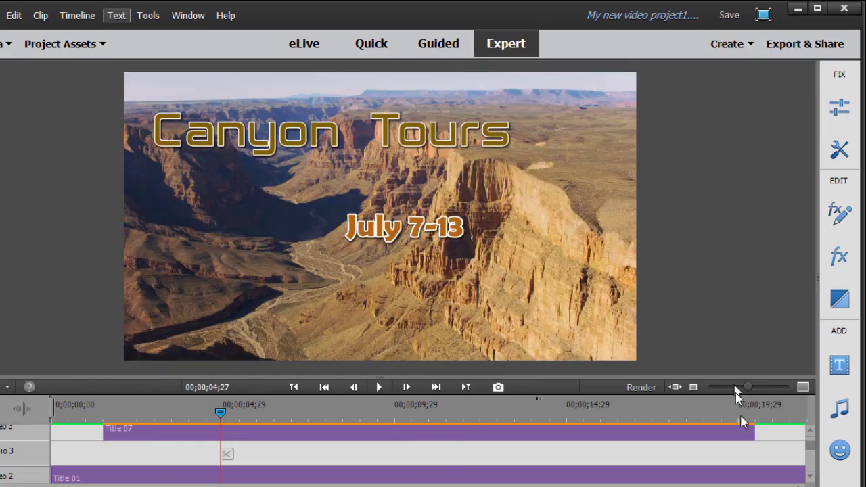
left_click(378, 387)
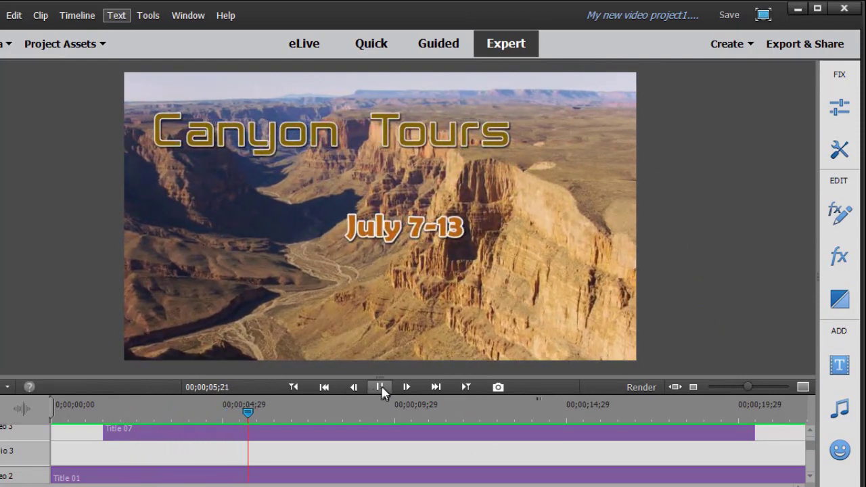
left_click(381, 390)
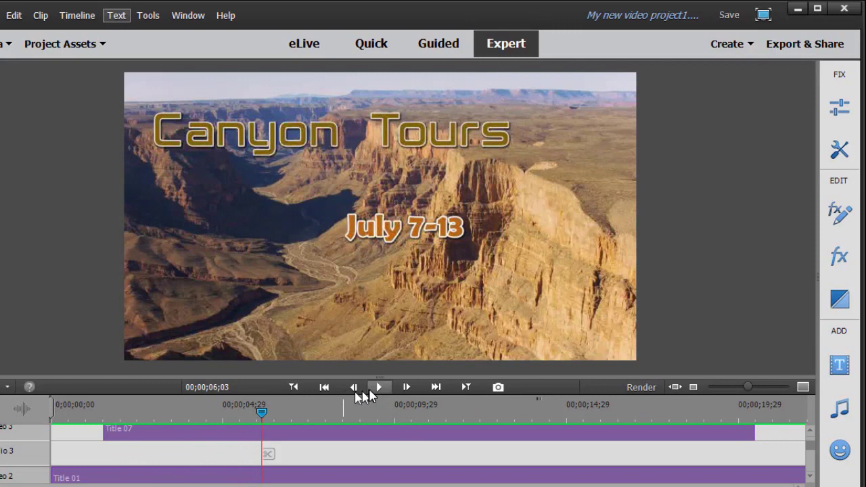
left_click(301, 435)
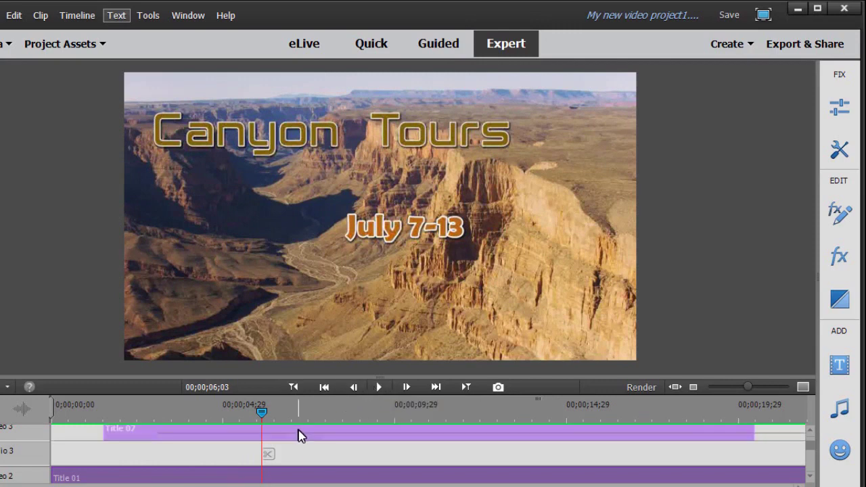
Reveal the Motion keyframes, adjust the keyframe view, and drag the second Scale keyframe earlier.
left_click(841, 215)
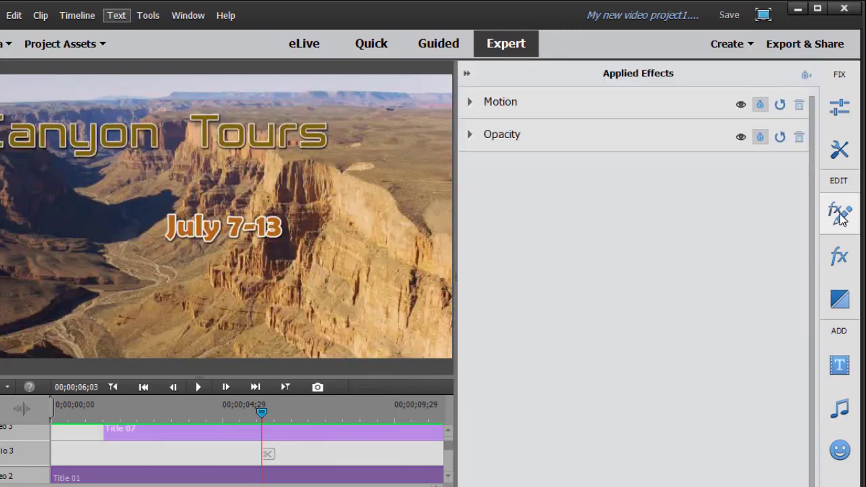
left_click(470, 103)
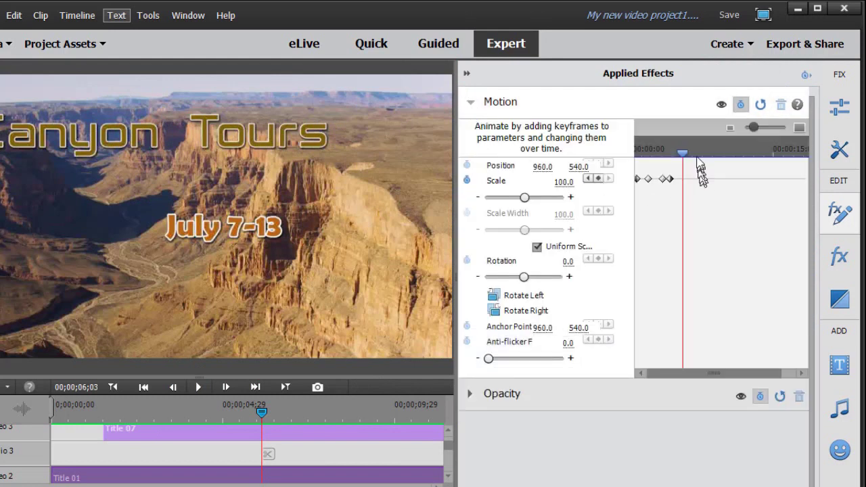
left_click_drag(755, 132, 773, 128)
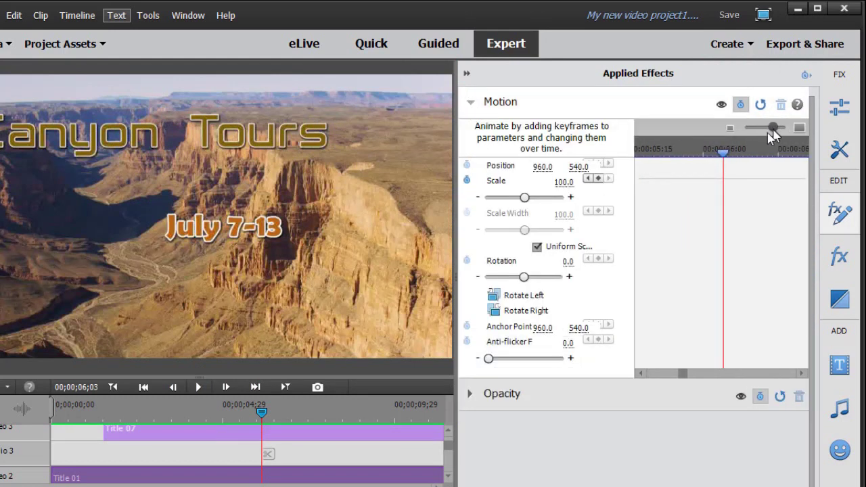
left_click_drag(681, 376, 657, 376)
left_click_drag(777, 132, 769, 132)
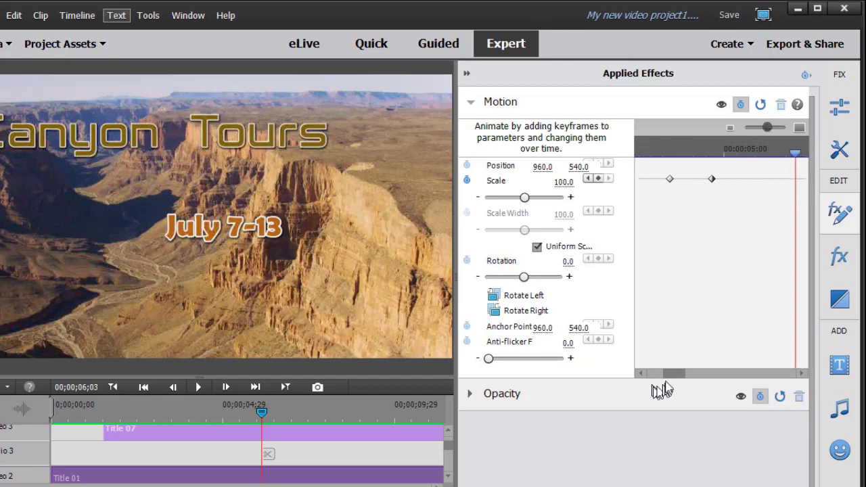
left_click_drag(670, 376, 656, 377)
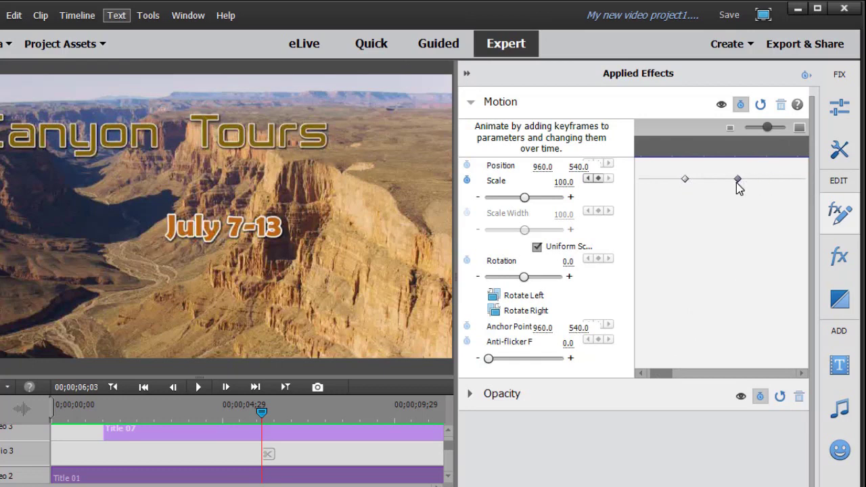
left_click_drag(659, 377, 671, 376)
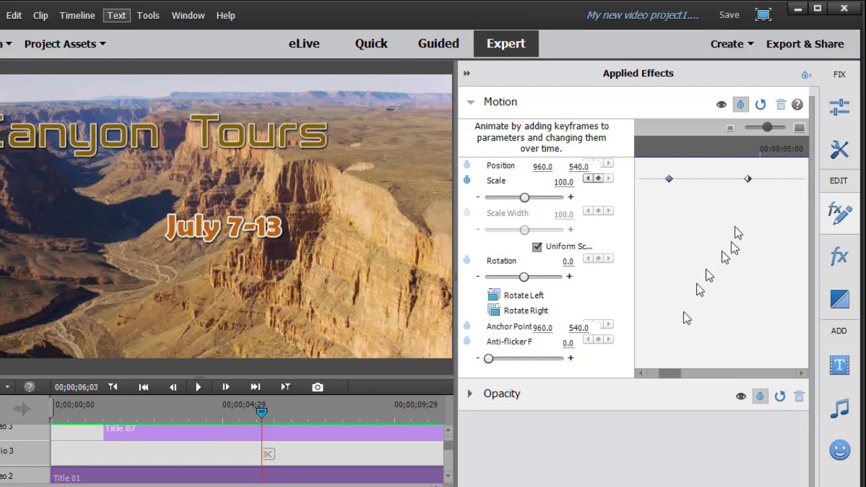
left_click_drag(720, 188, 681, 186)
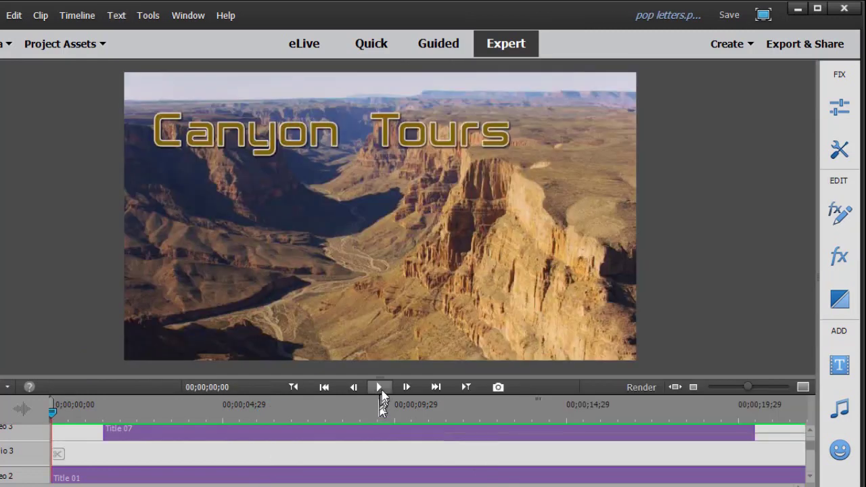
left_click(380, 389)
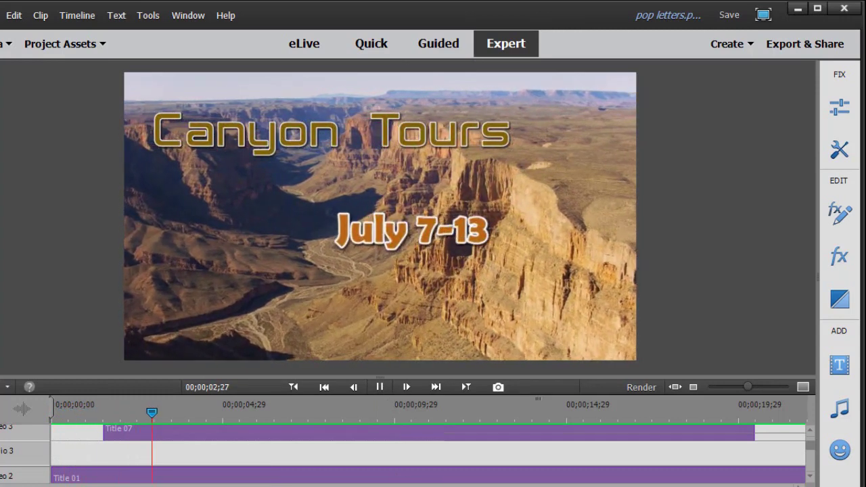
left_click(380, 388)
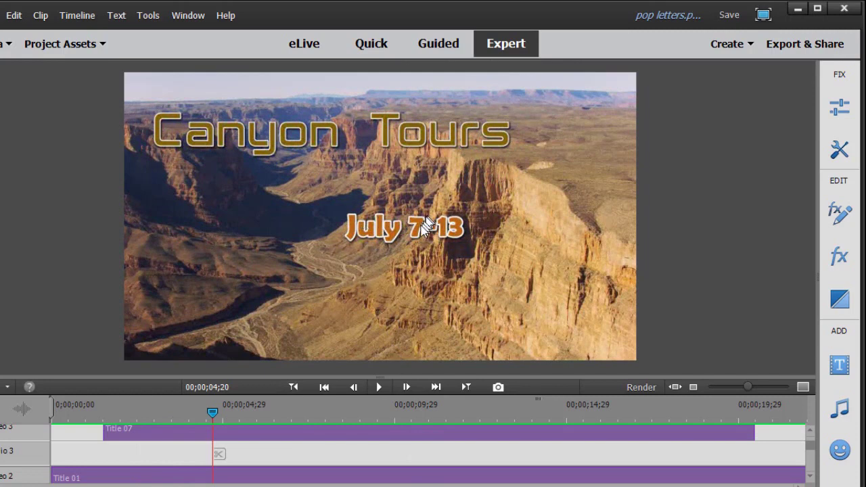
left_click(379, 390)
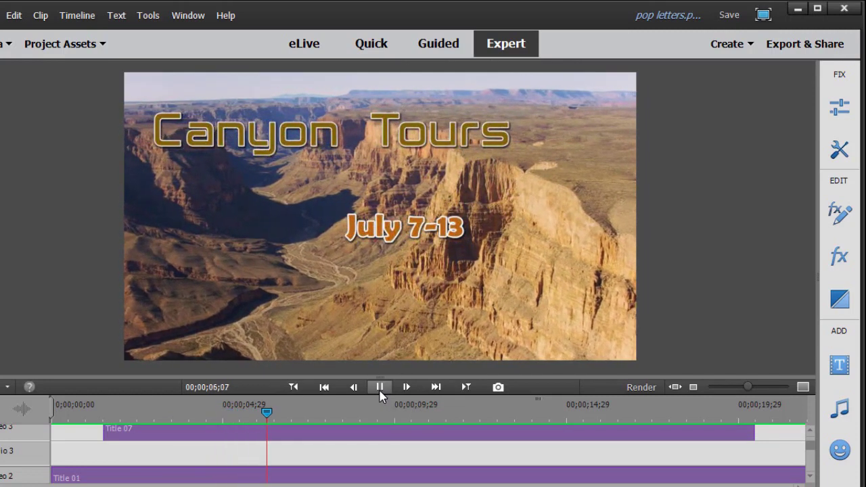